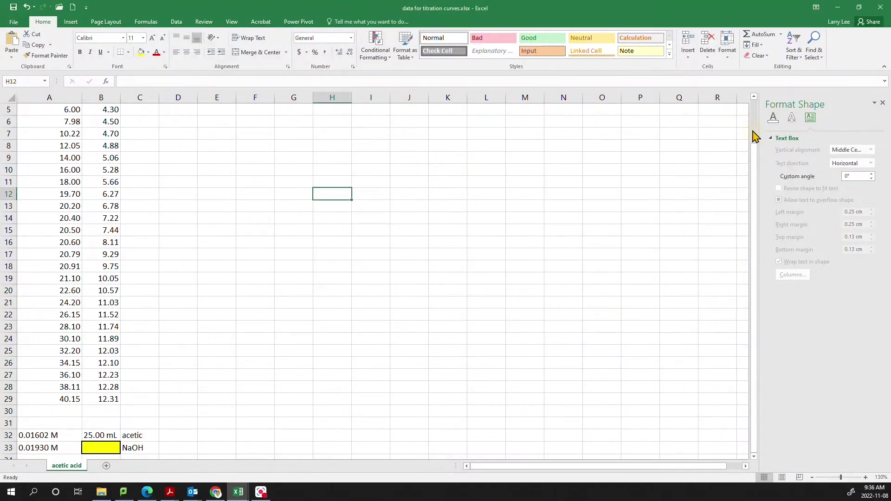
Plot volume added versus pH (A2:B29) as a Scatter with Straight Lines and Markers chart.
scroll(754, 136, up, 2)
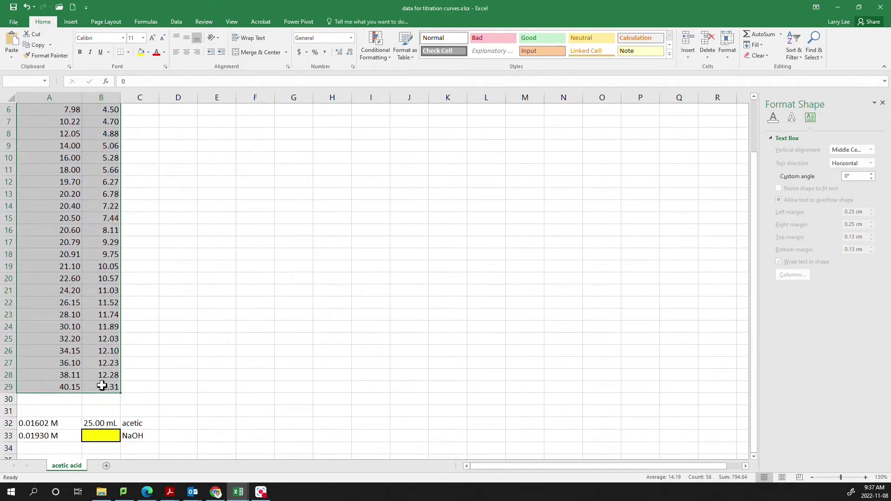
scroll(275, 93, up, 2)
click(71, 22)
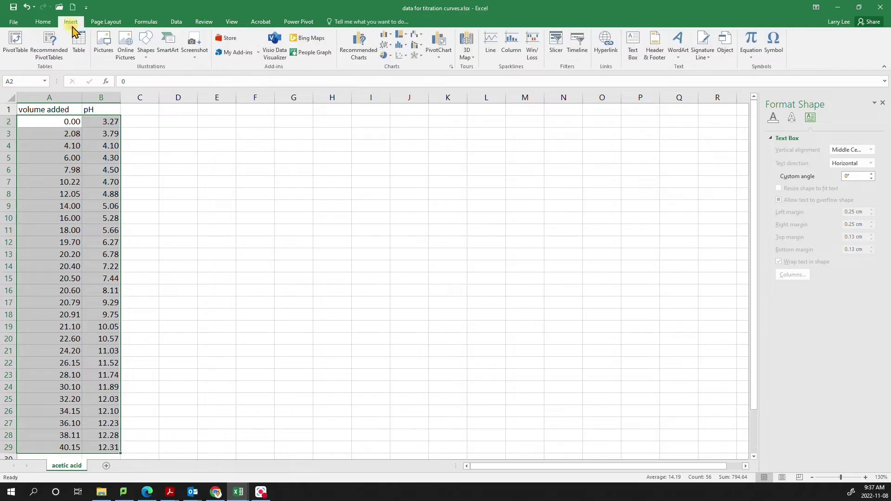
click(402, 58)
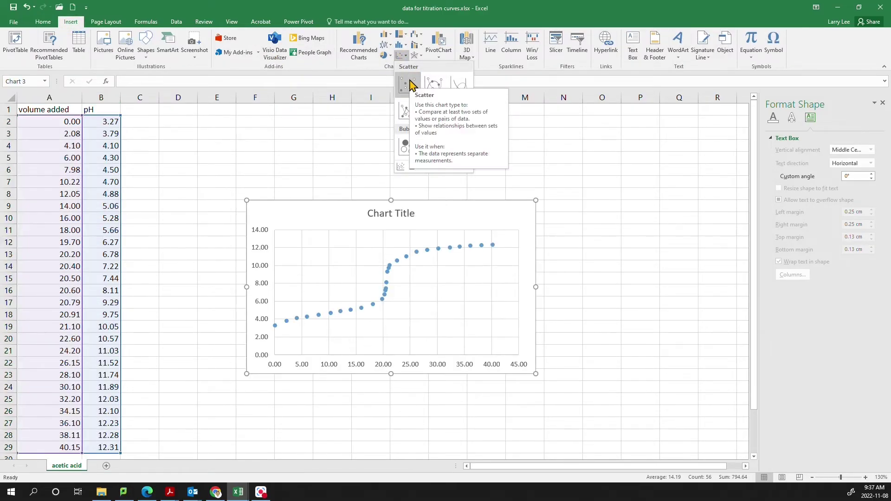
click(407, 113)
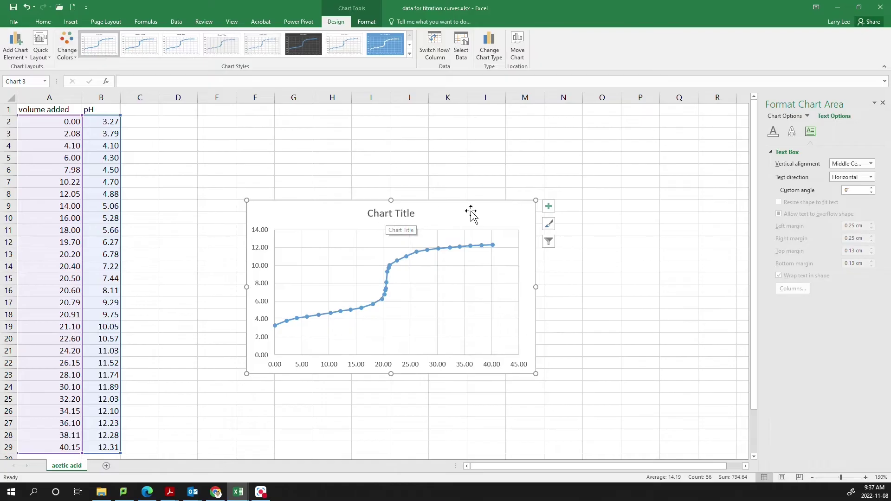
Turn on Axis Titles in Chart Elements and open the axis title More Options pane.
click(548, 207)
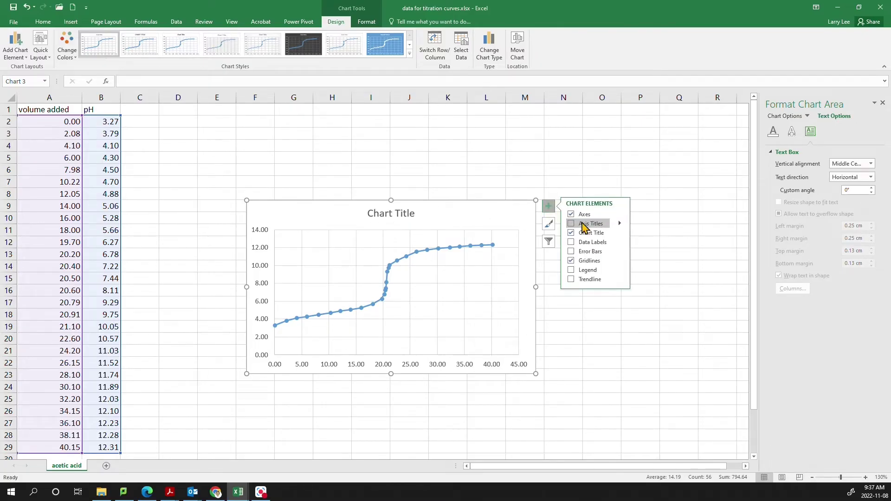
click(585, 224)
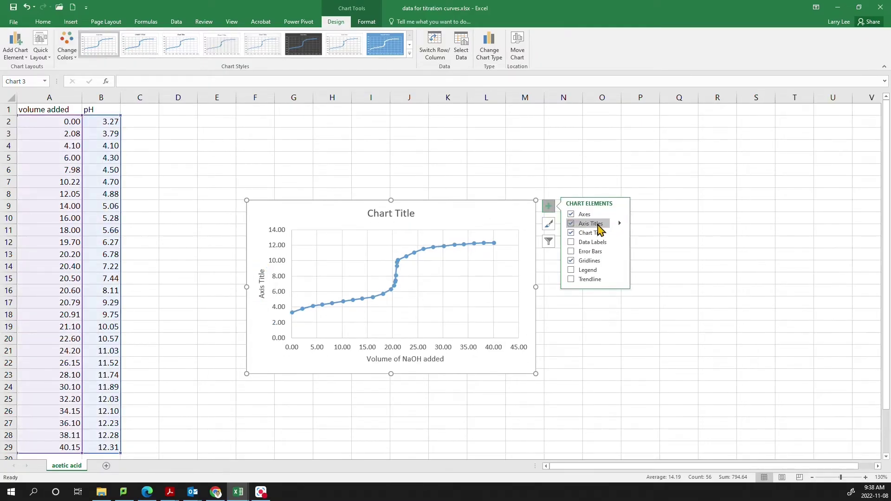
click(598, 225)
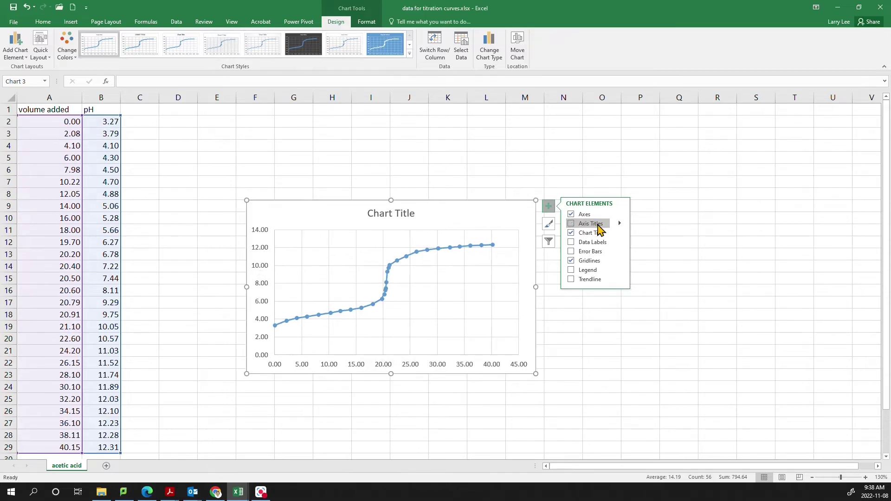
click(598, 226)
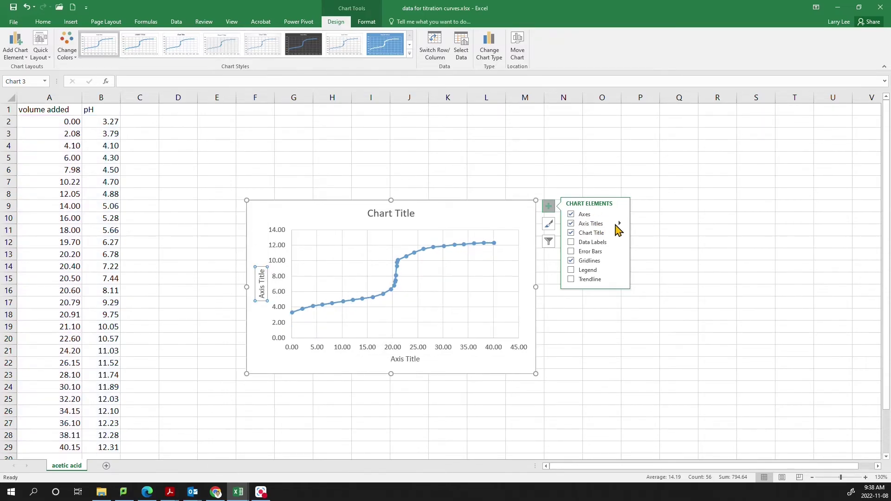
click(621, 225)
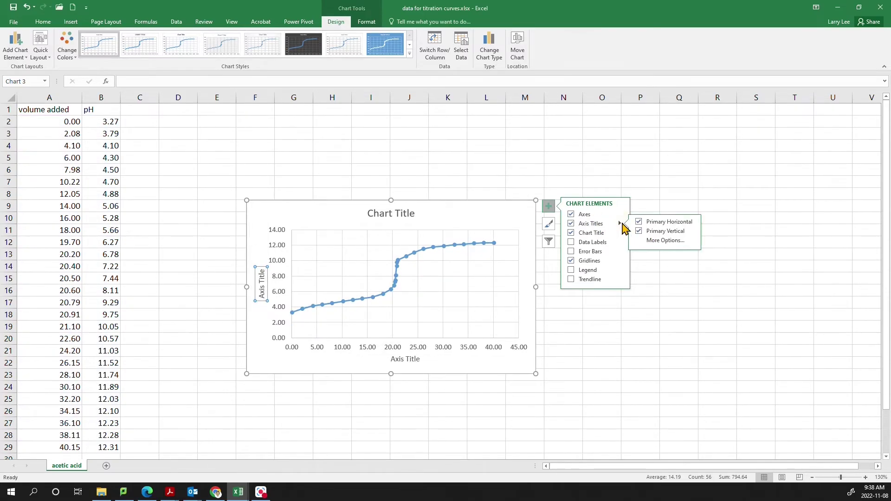
click(667, 241)
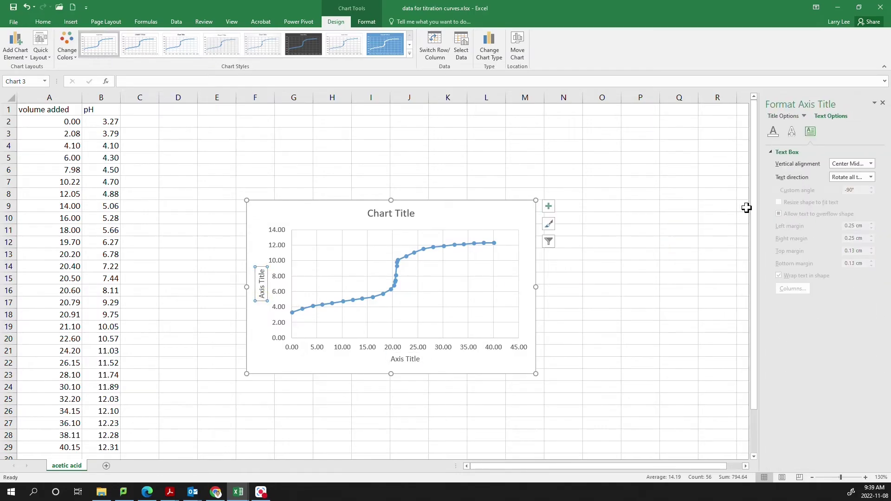
Set the vertical axis title's text direction to Horizontal and select its placeholder text.
click(777, 214)
click(848, 178)
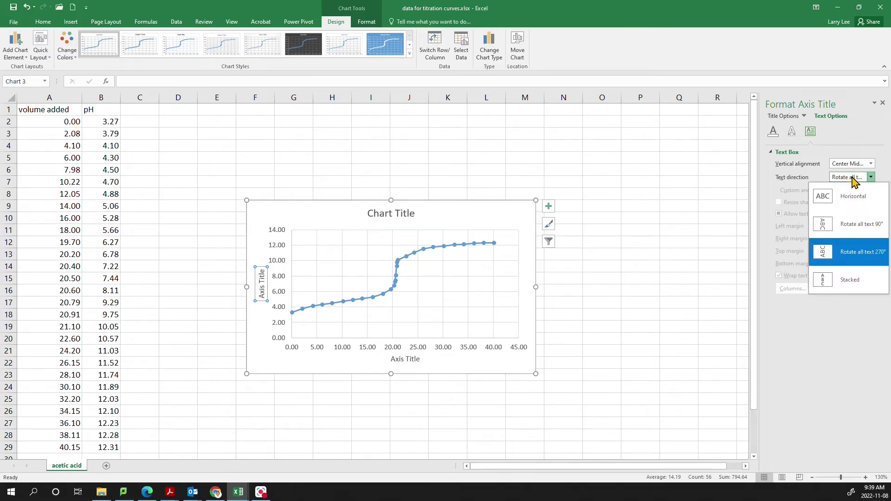
click(852, 194)
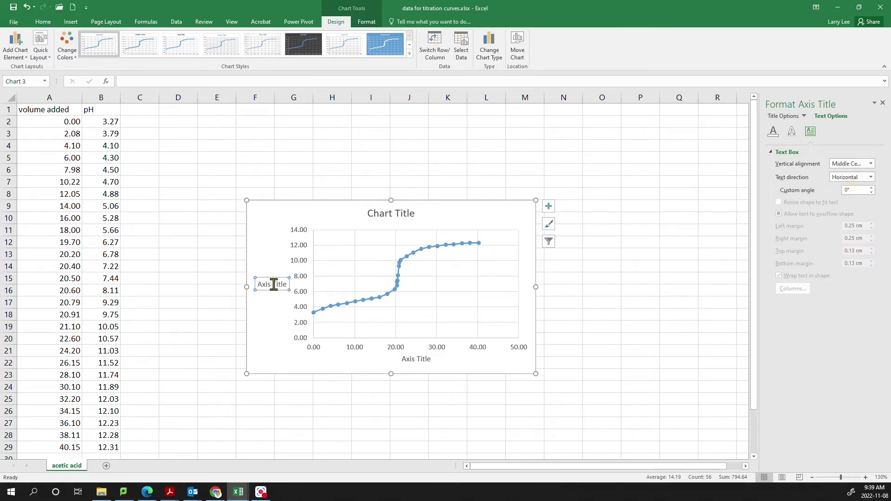
triple_click(278, 284)
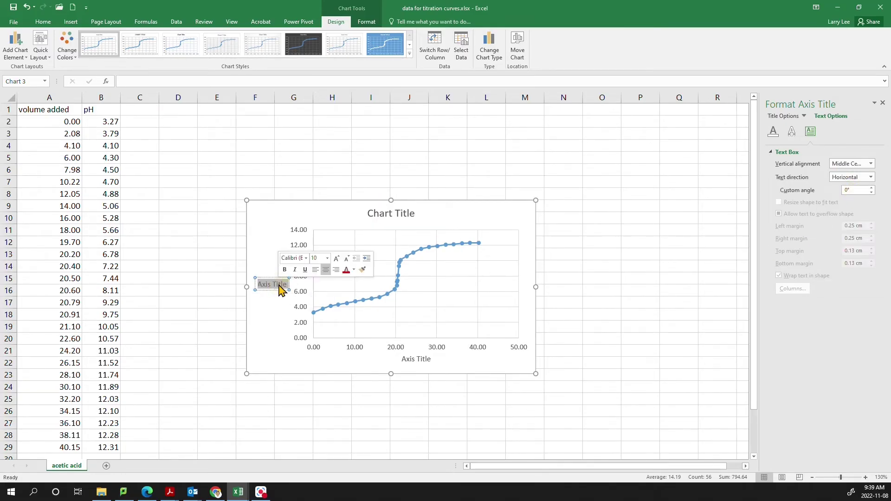
Label the vertical axis 'pH' and the horizontal axis 'Volume of NaOH added'.
text(pH)
click(358, 213)
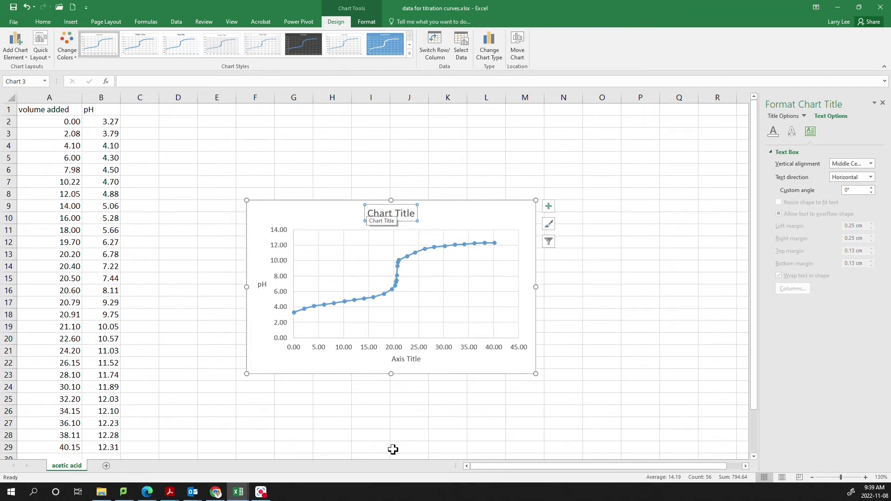
click(408, 360)
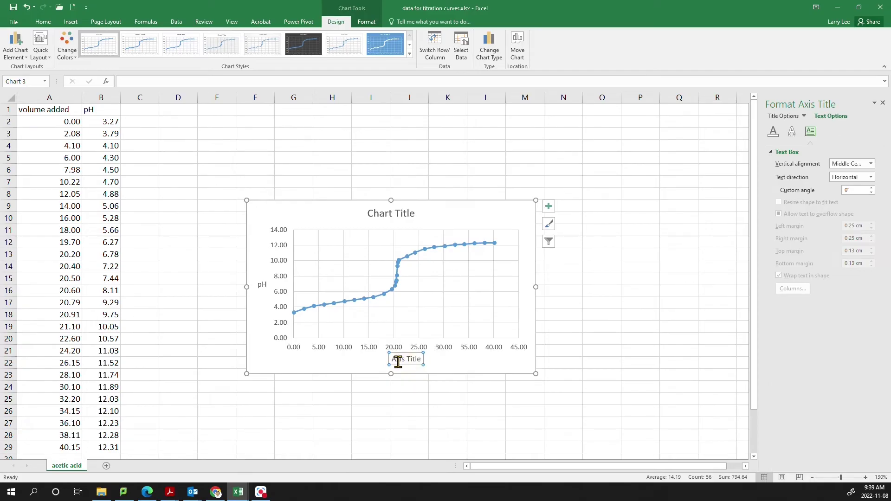
drag(393, 360, 422, 360)
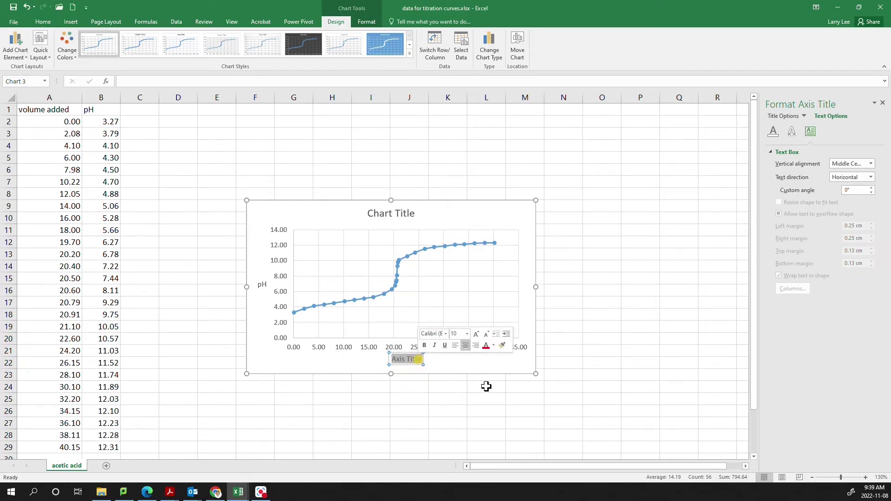
text(Volume)
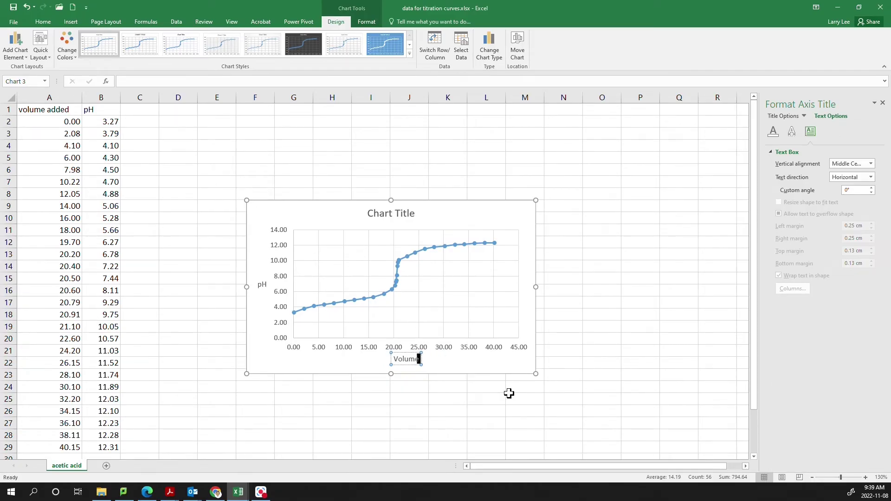
text( of NaOH added)
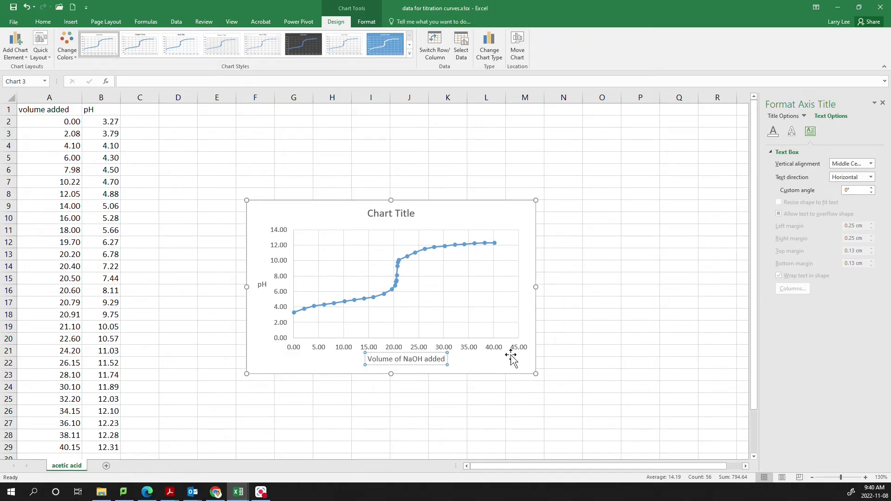
click(393, 215)
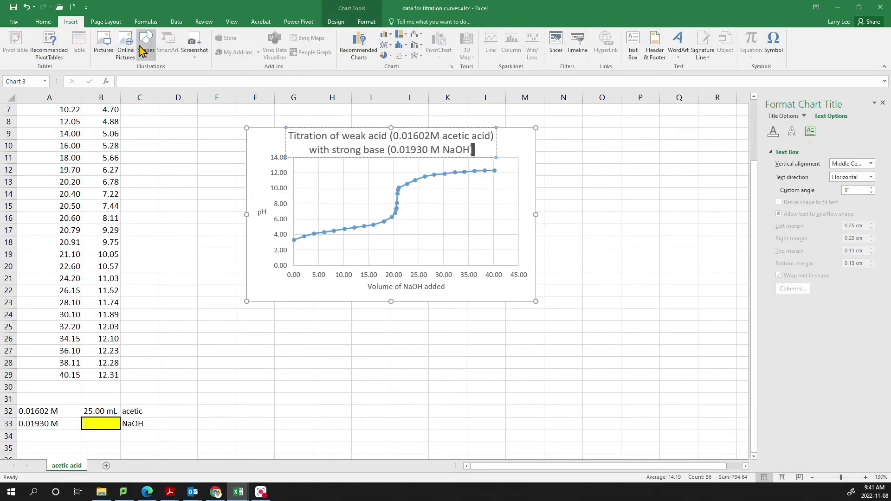
click(145, 44)
Draw a red 1.25 pt tangent line along the lower buffer region of the curve.
click(152, 78)
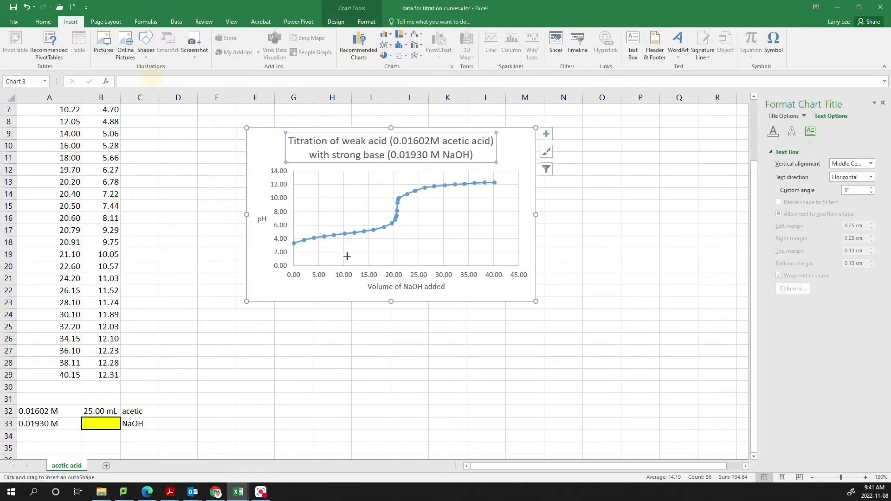
drag(295, 243, 404, 227)
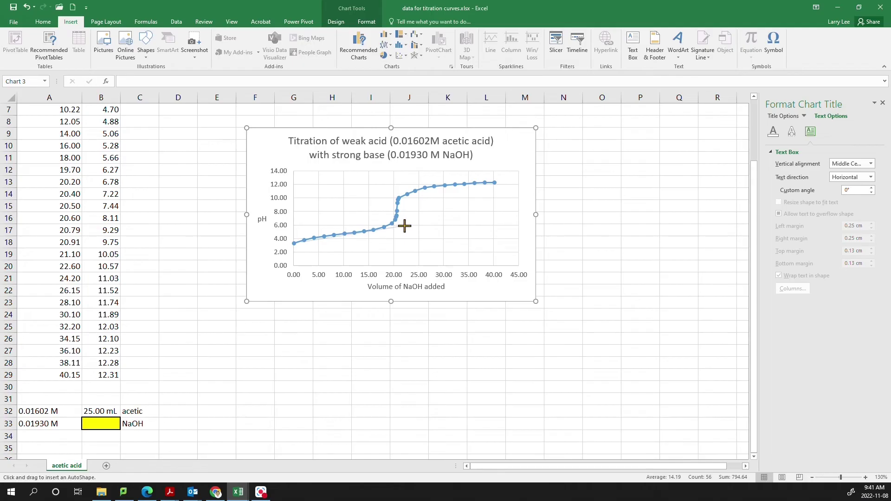
drag(406, 225, 407, 225)
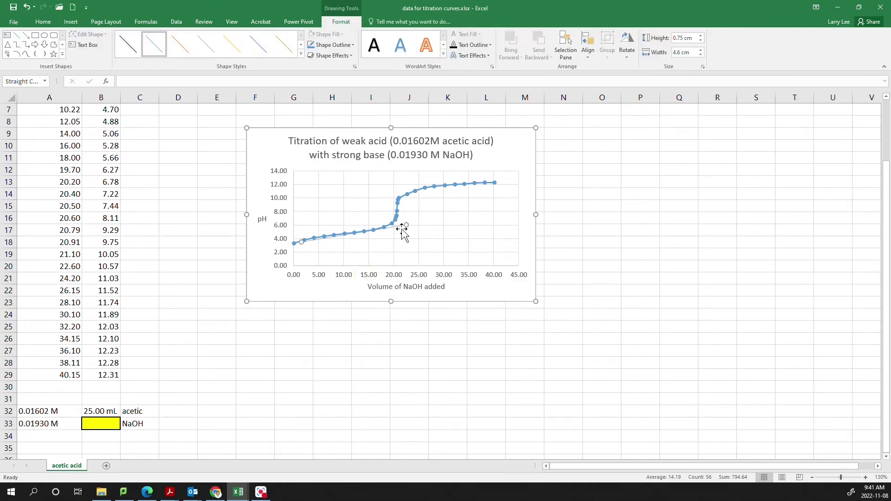
right_click(402, 226)
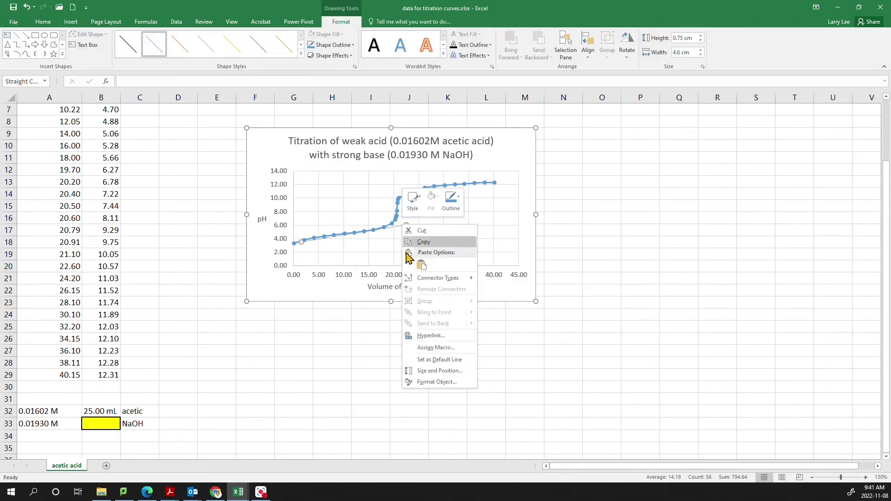
click(441, 382)
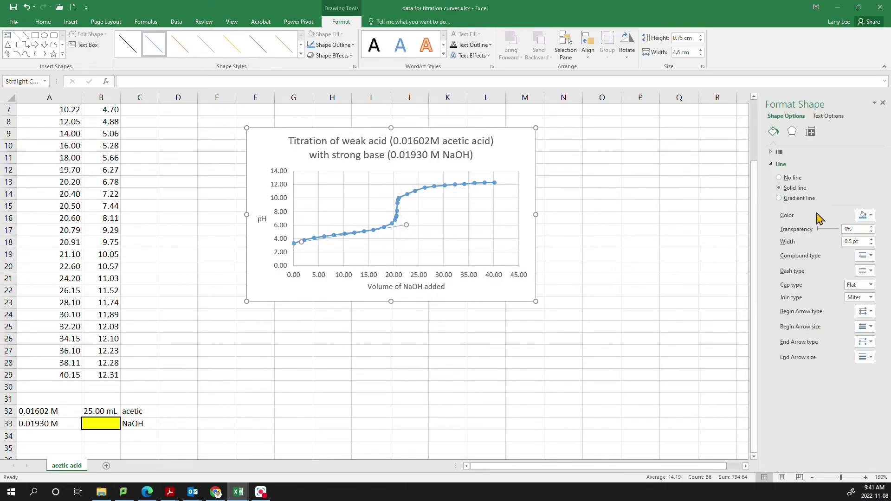
click(873, 239)
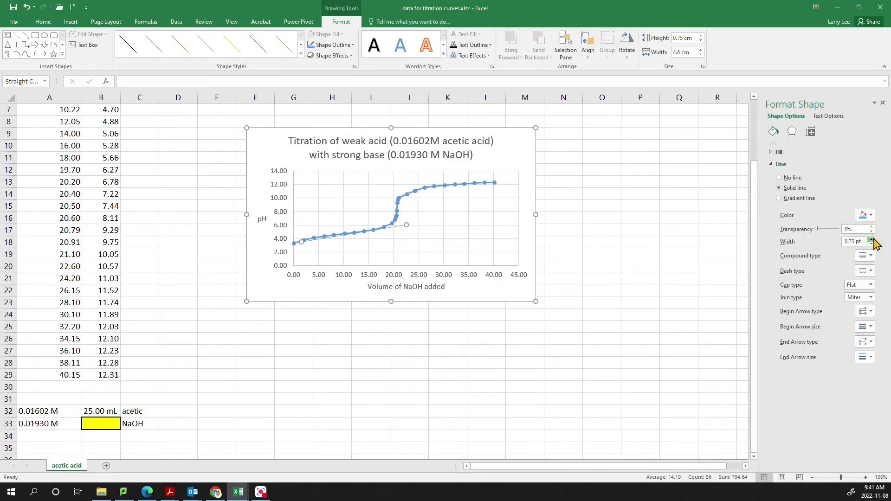
click(864, 214)
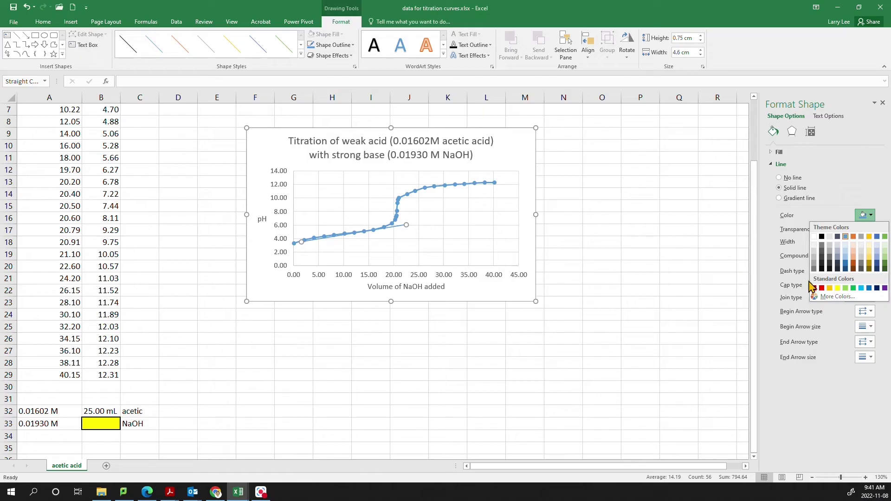
click(822, 288)
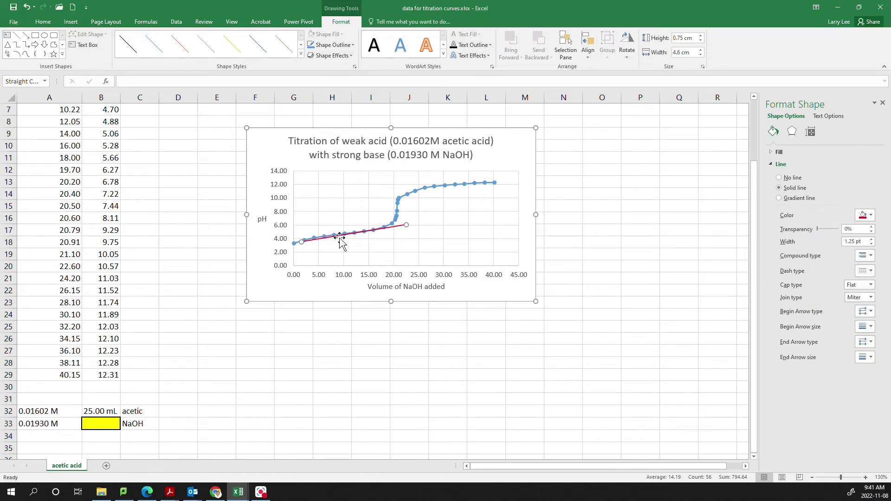
Extend the lower tangent toward 28 mL and draw a second line along the upper plateau.
drag(339, 238, 336, 238)
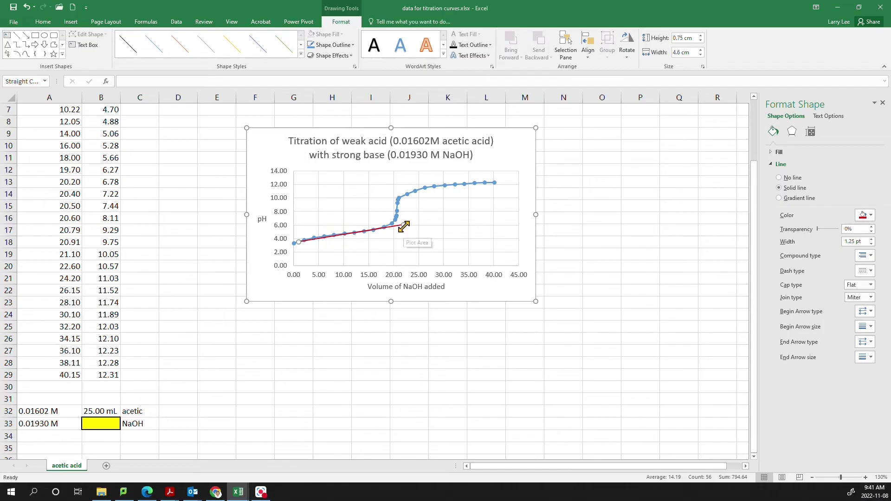
drag(404, 227, 436, 222)
click(71, 21)
click(146, 44)
click(151, 77)
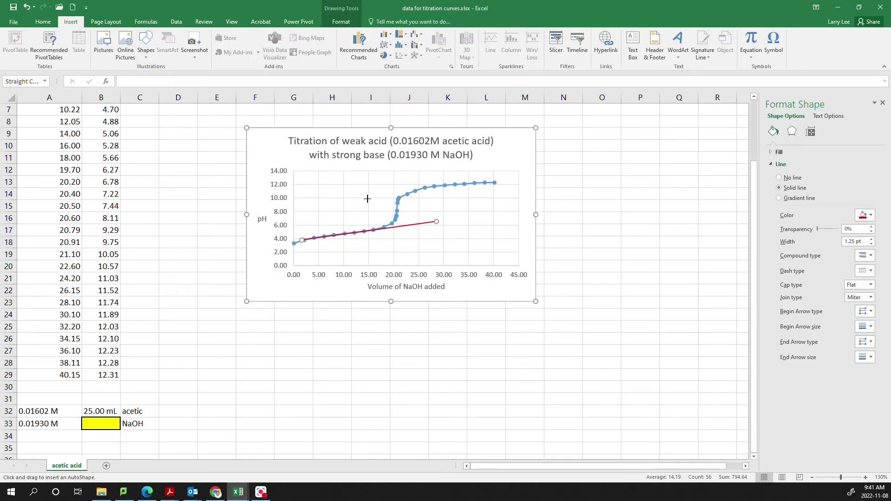
drag(369, 199, 510, 179)
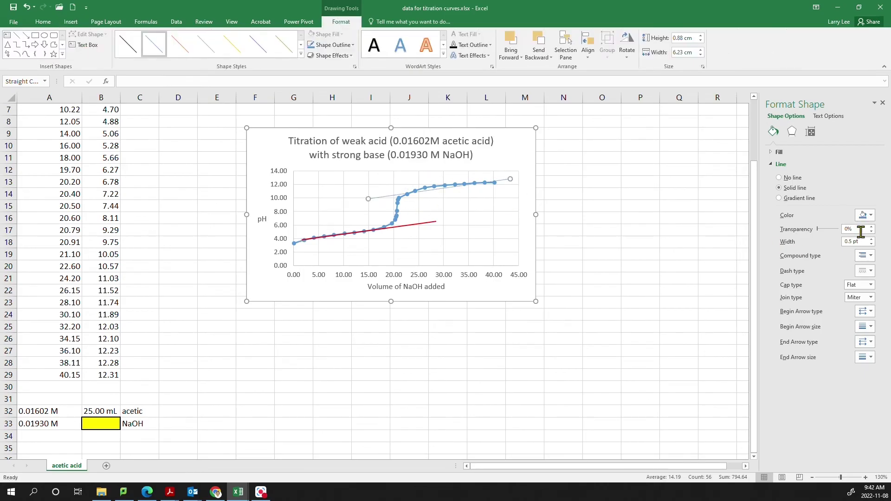
Make the upper-plateau line red at 1.5 pt and align its ends with the curve.
click(866, 215)
click(821, 288)
click(872, 239)
click(871, 239)
click(871, 239)
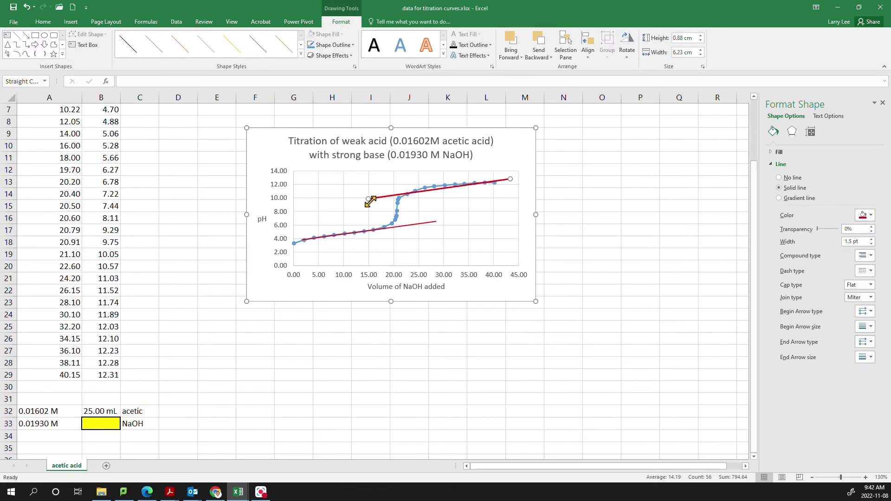
right_click(402, 192)
click(368, 198)
drag(367, 198, 369, 193)
drag(510, 179, 512, 182)
Add a red 1.5 pt steep tangent through the equivalence jump, aligned with the rise.
drag(370, 183, 372, 188)
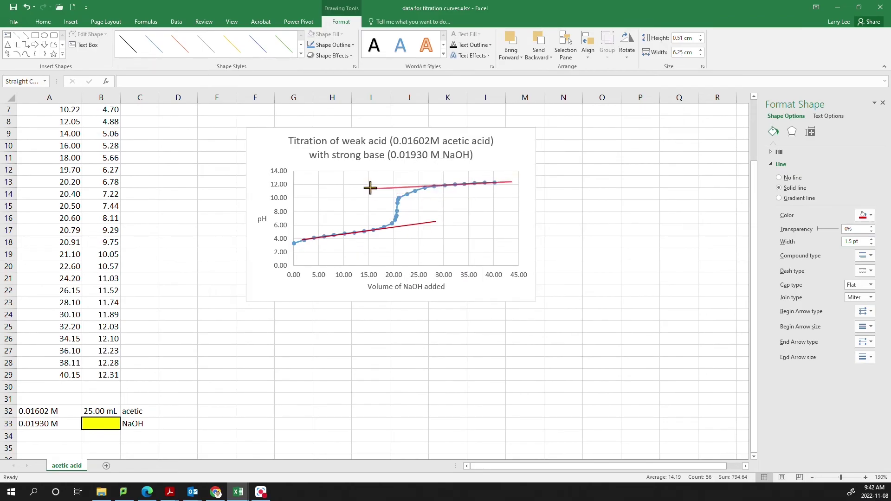
key(ctrl+v)
click(866, 215)
click(821, 288)
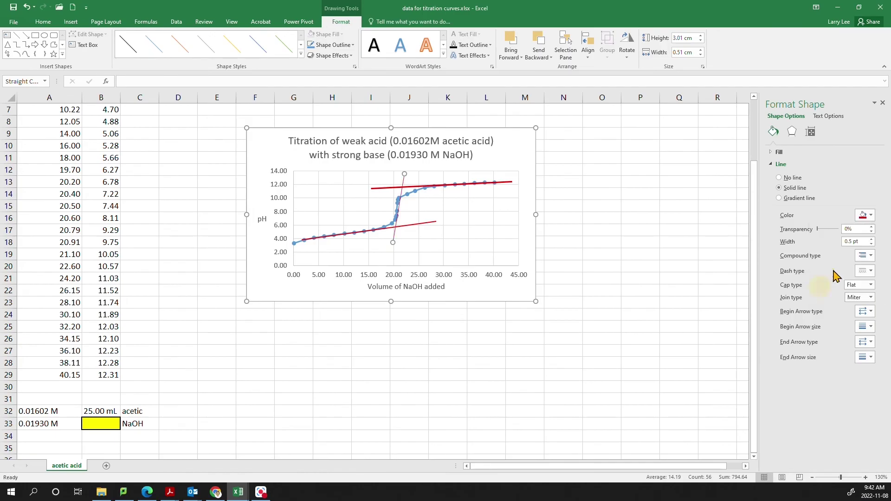
click(872, 239)
click(871, 239)
click(872, 239)
drag(396, 210, 395, 211)
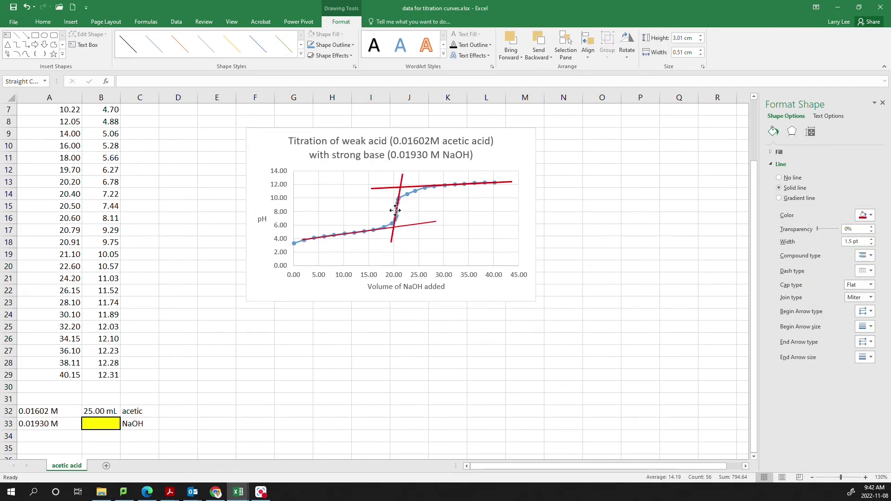
click(71, 21)
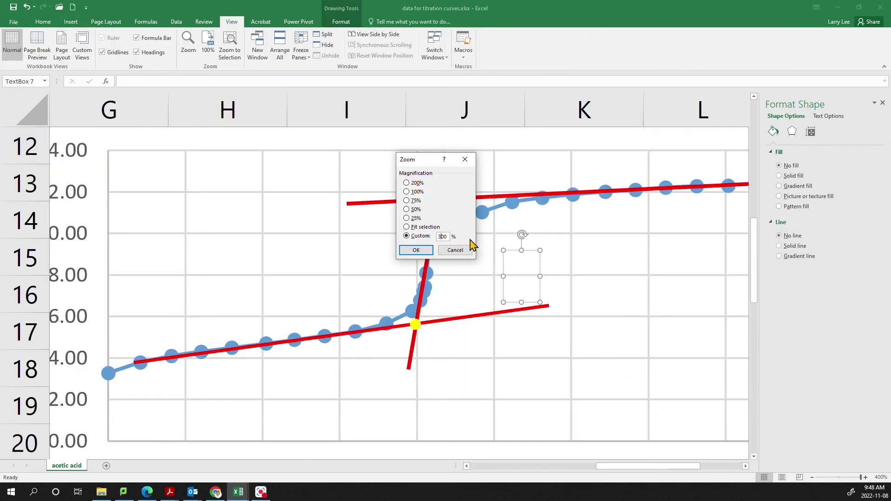
Zoom to 300% and type the note 'measure half distance between dots then extrapolate'.
key(Return)
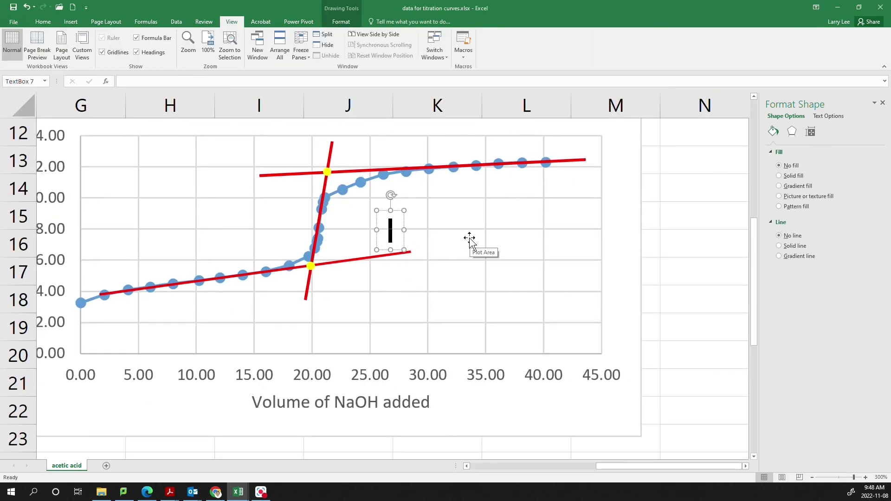
text(measure )
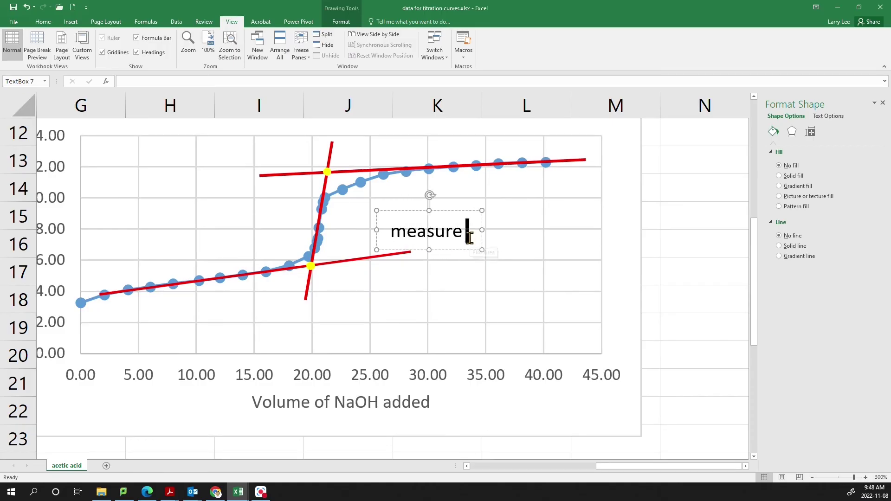
text(half distance)
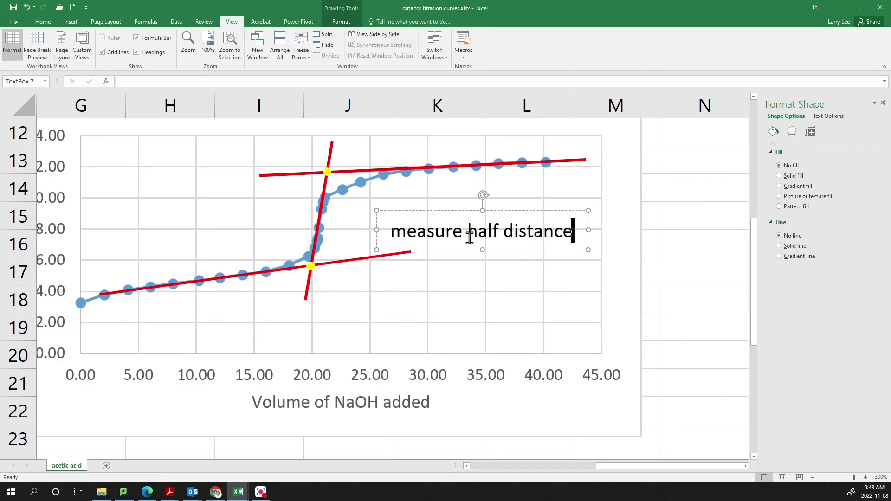
text( bwe)
key(BackSpace)
key(BackSpace)
text(etween d)
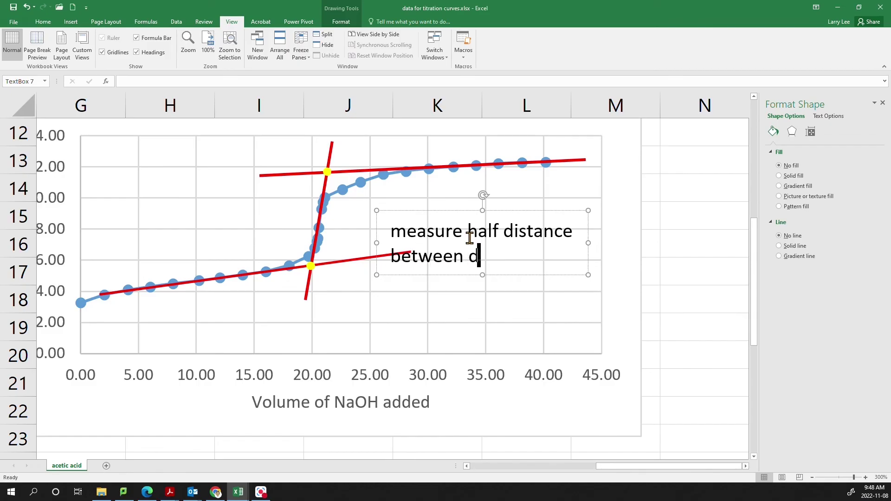
text(ots then)
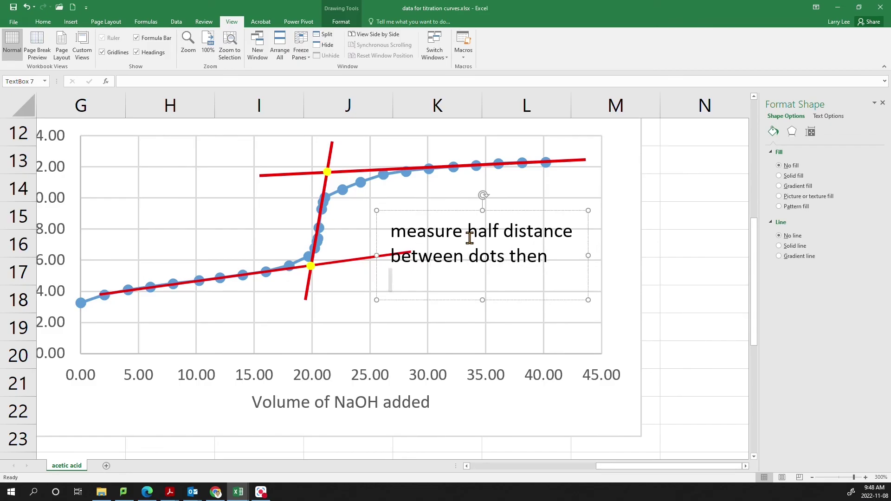
text( extrapolate)
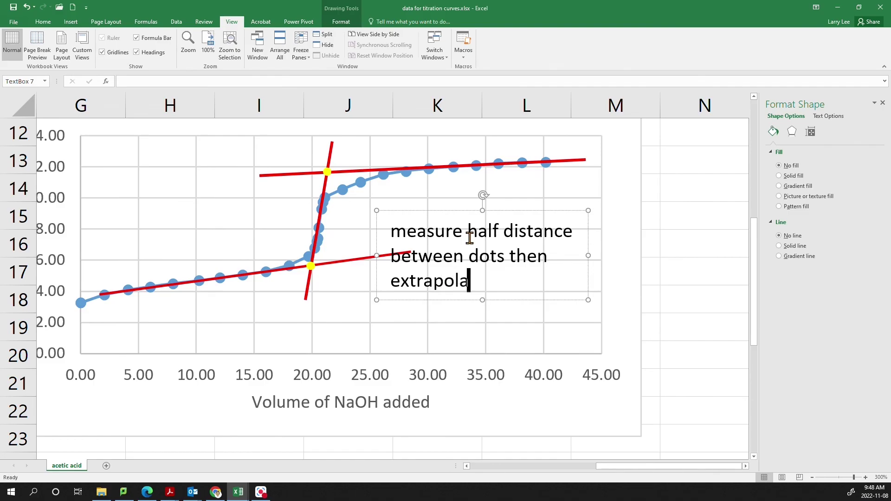